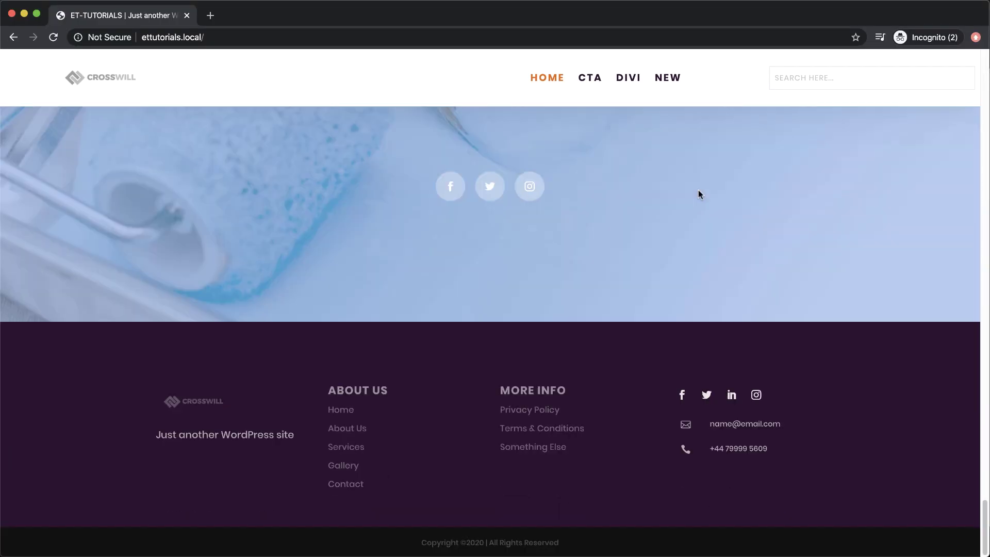
# Step: Load made-up site paths like ettutorials.local/khjsfjkhsdjhsd to show the default No Results Found page
pyautogui.click(274, 37)
pyautogui.write('hdh')
pyautogui.press('Return')
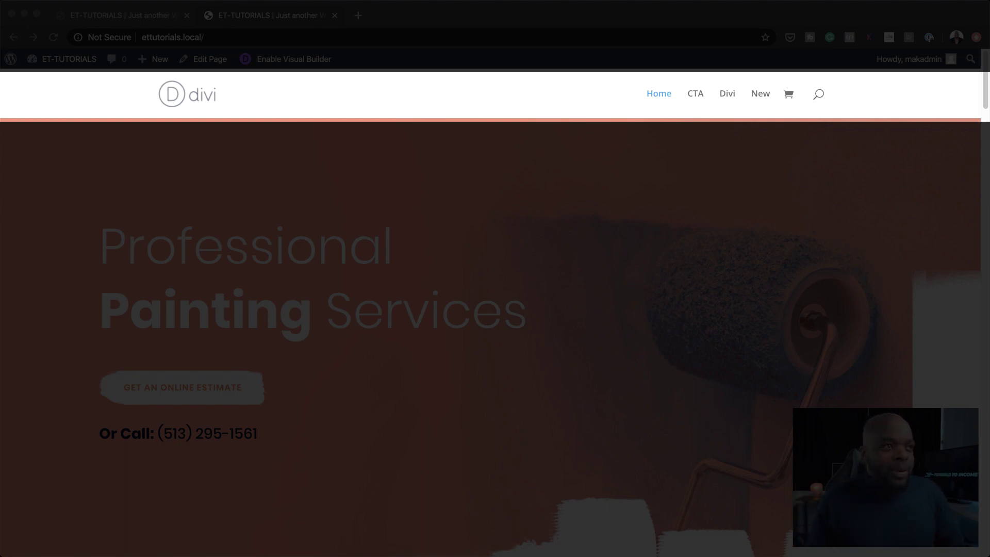
pyautogui.scroll(-20, 490, 309)
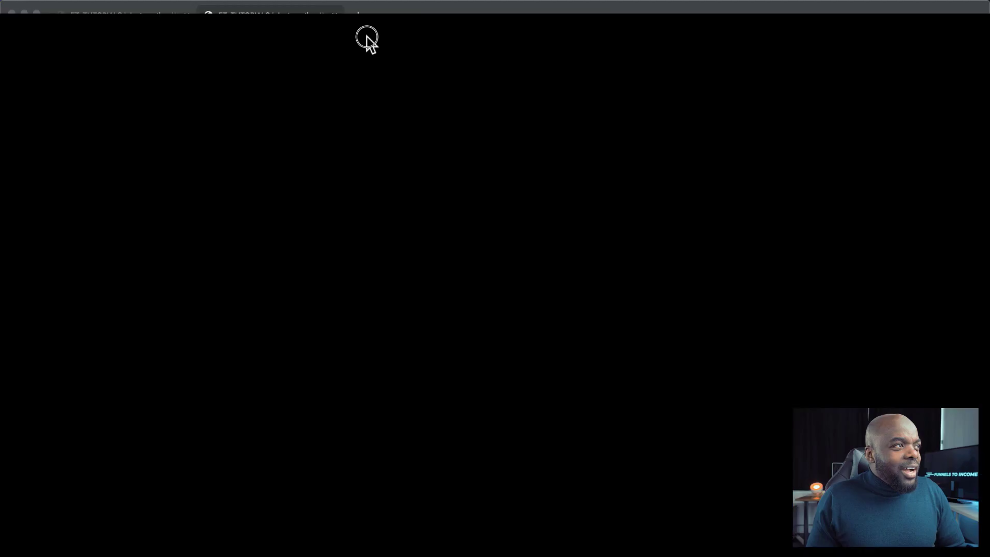
pyautogui.click(367, 38)
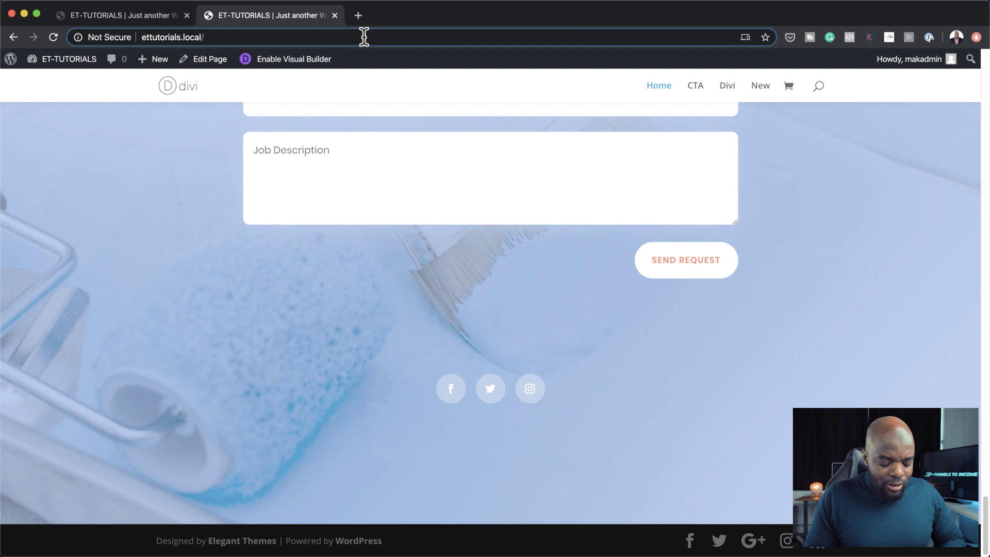
pyautogui.write('khjsfjkhsdjhsd')
pyautogui.press('Return')
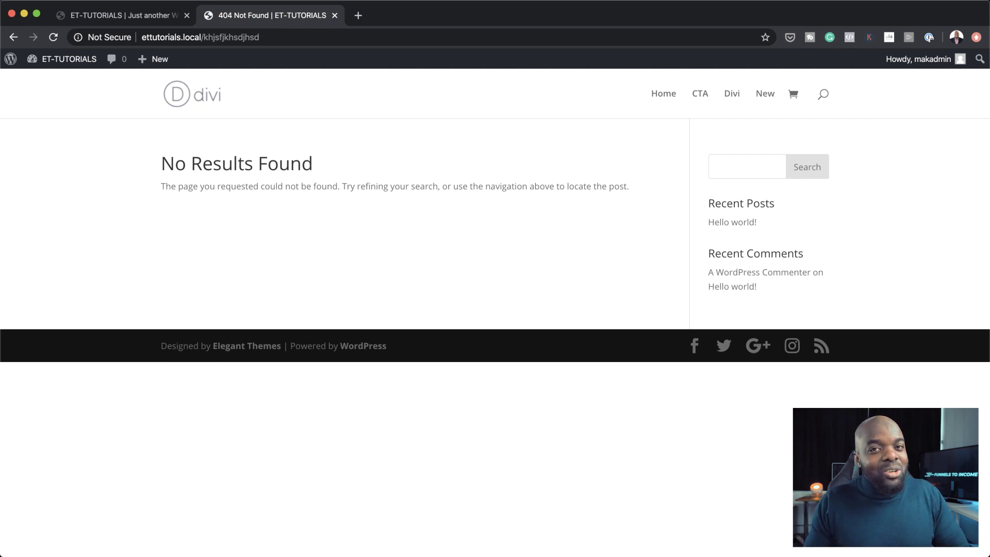
# Step: Go from the site tab to the WordPress dashboard and open Divi > Theme Builder
pyautogui.click(171, 17)
pyautogui.moveTo(66, 64)
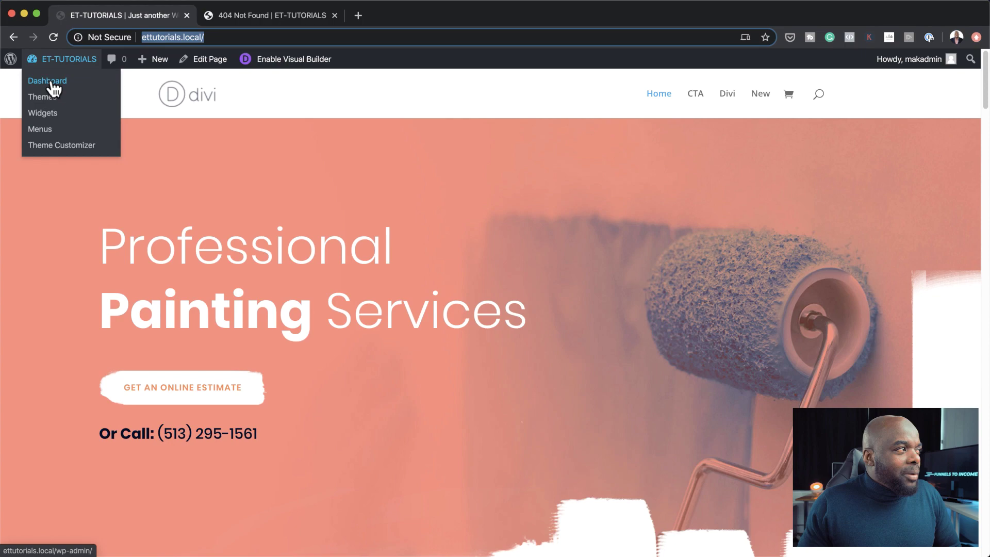
pyautogui.click(51, 83)
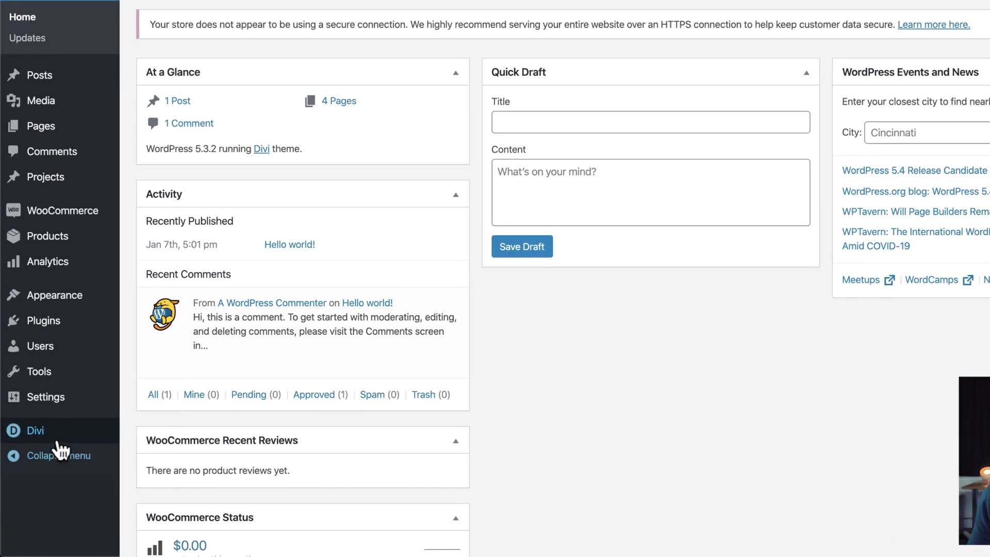
pyautogui.moveTo(32, 455)
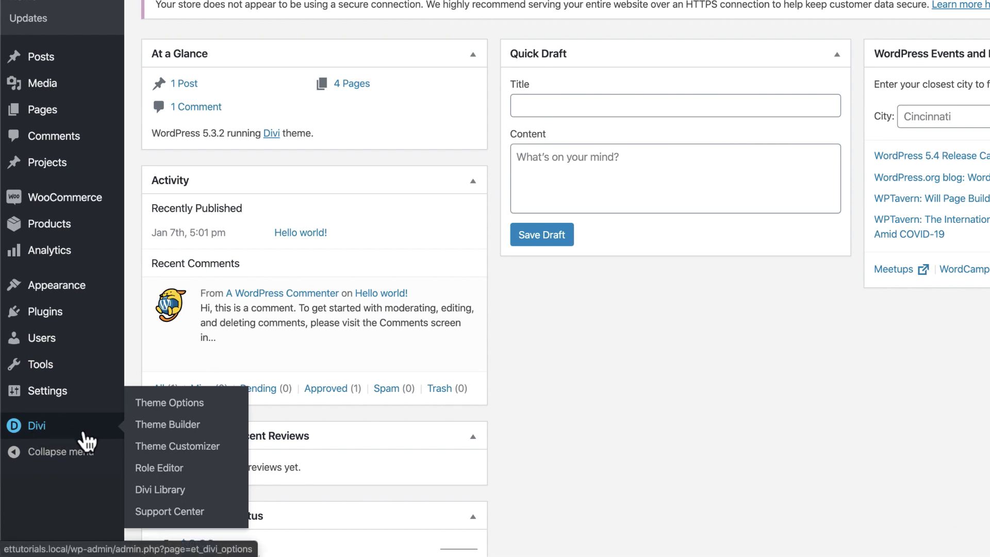
pyautogui.click(168, 427)
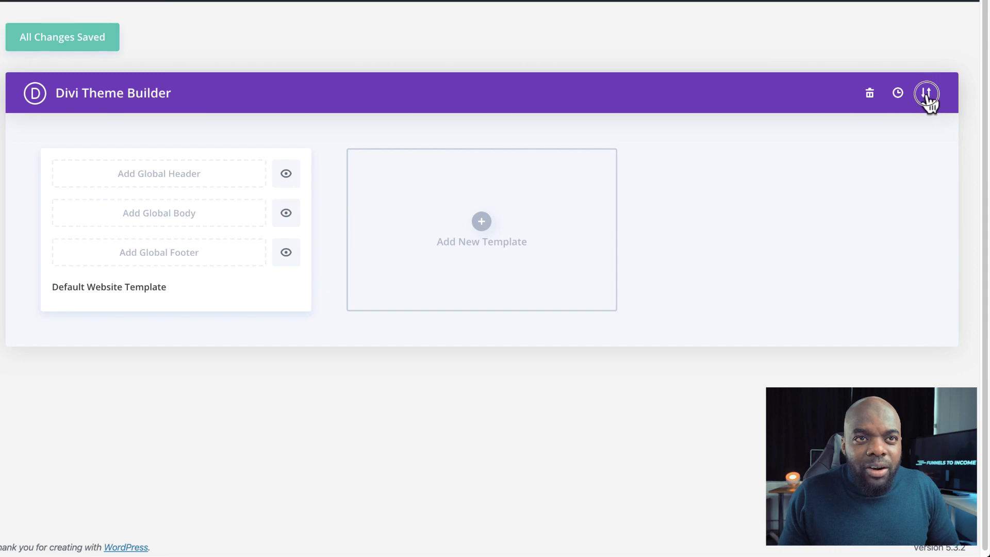
# Step: Import the GENESIS-1.2.json file through the Theme Builder's portability Import tab
pyautogui.click(927, 94)
pyautogui.click(396, 203)
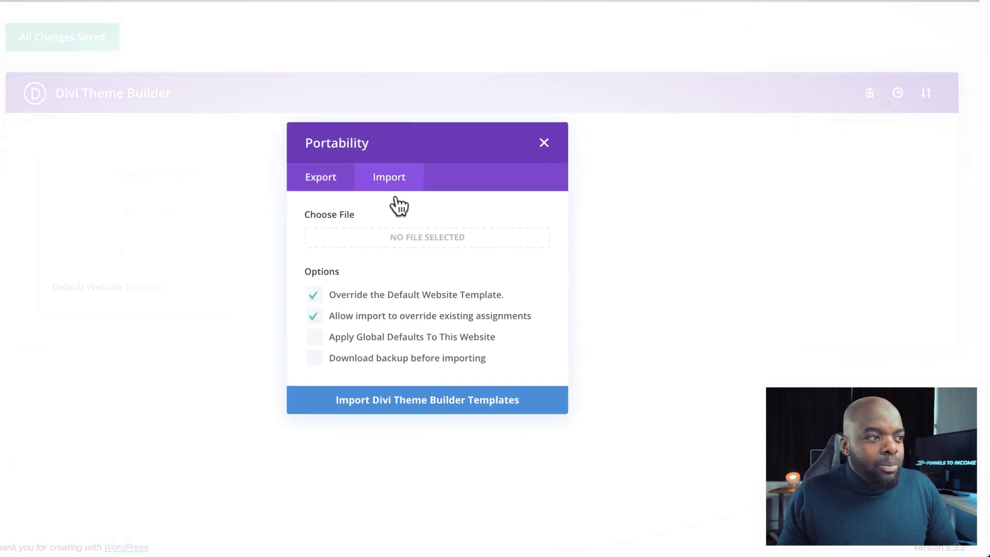
pyautogui.click(459, 242)
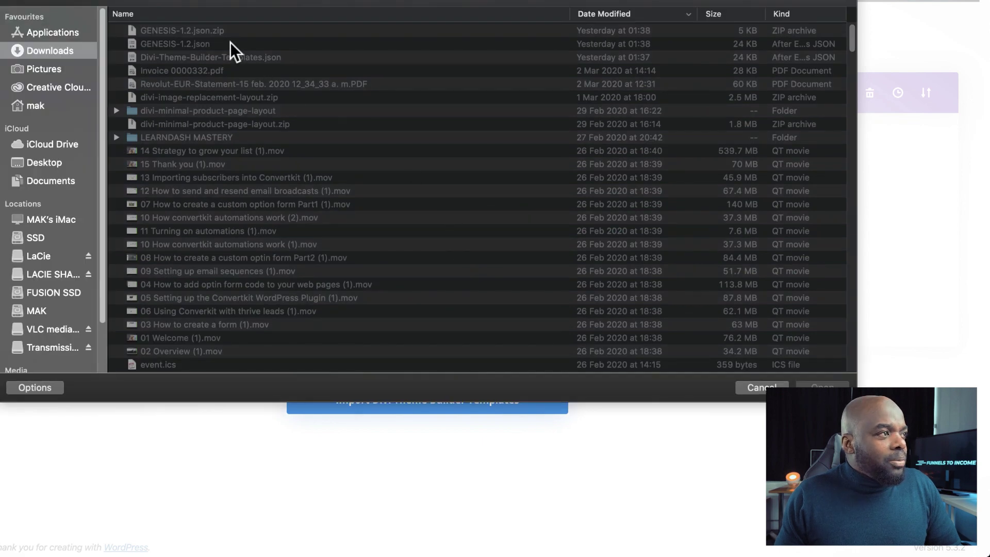
pyautogui.doubleClick(230, 43)
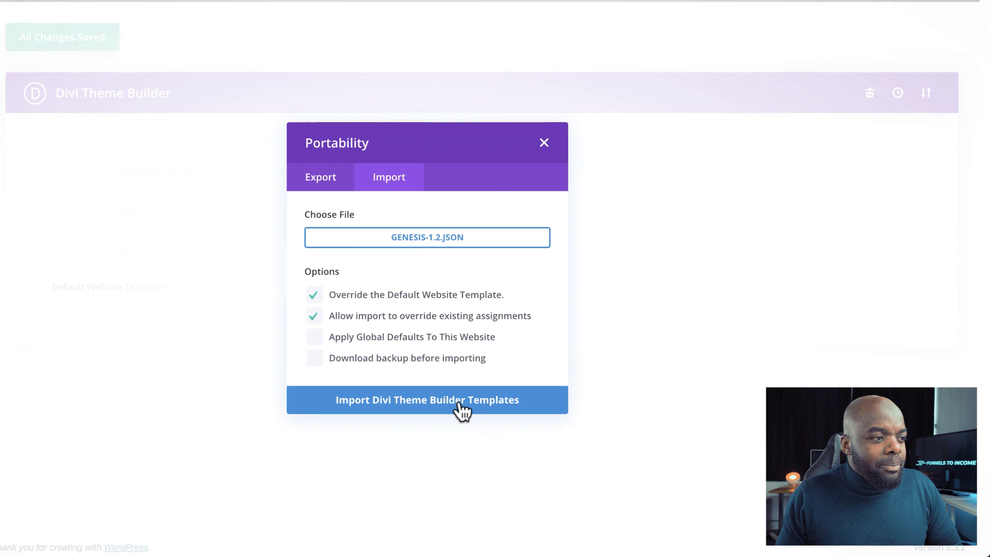
pyautogui.click(461, 408)
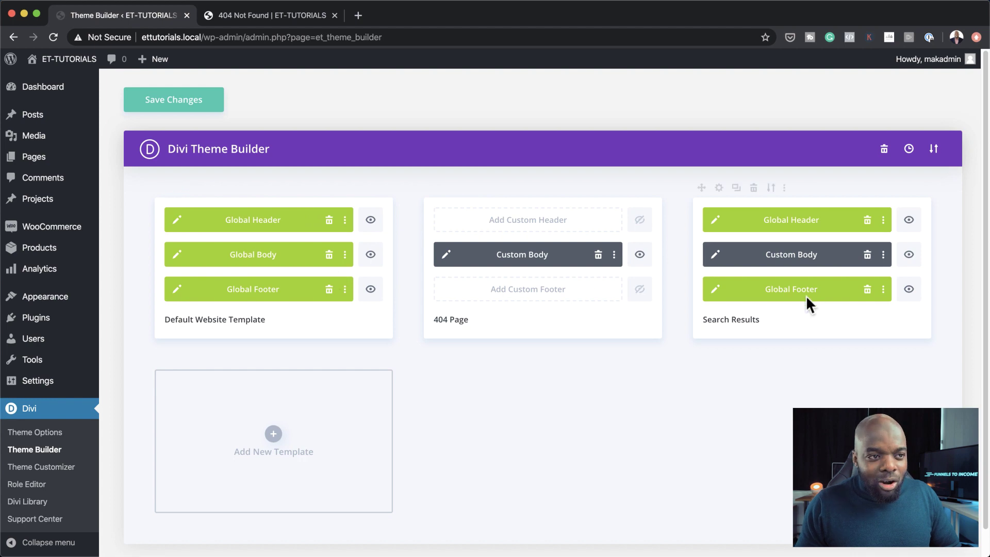
# Step: Save the Theme Builder with the imported header, footer, 404 and search templates
pyautogui.click(179, 100)
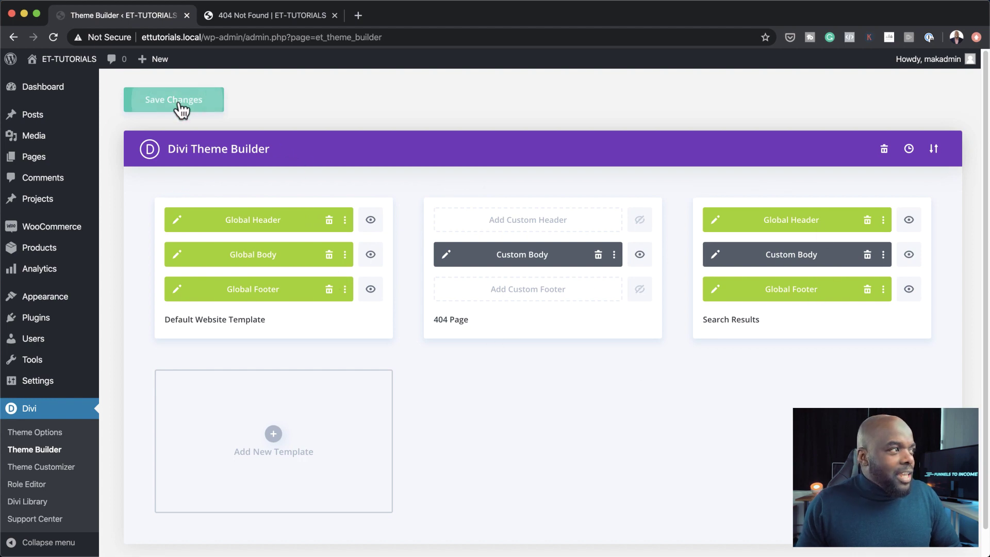
# Step: Strip the made-up path from the 404 tab's address and scroll the homepage's new header and footer
pyautogui.click(266, 16)
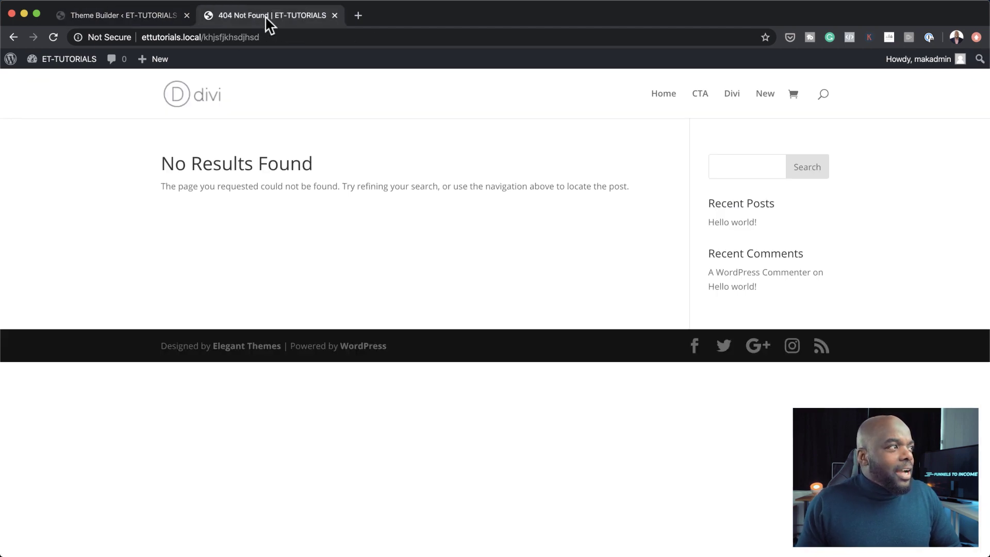
pyautogui.moveTo(204, 38); pyautogui.dragTo(320, 45)
pyautogui.press('BackSpace')
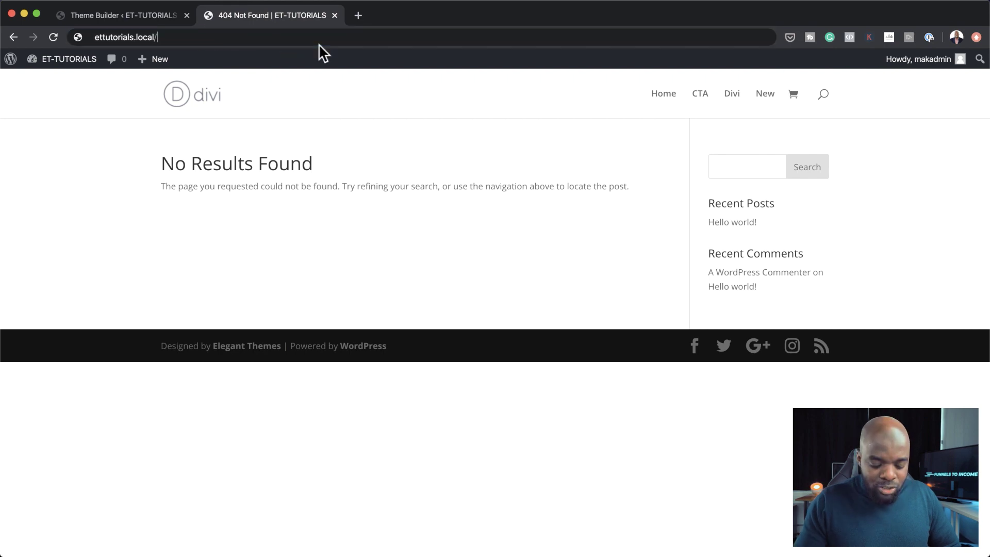
pyautogui.press('Return')
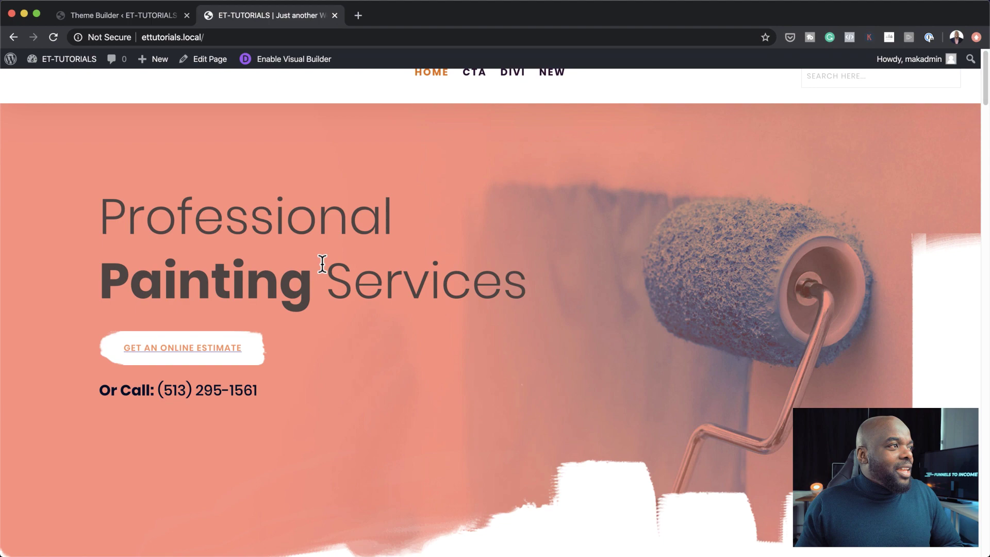
pyautogui.scroll(-20, 410, 503)
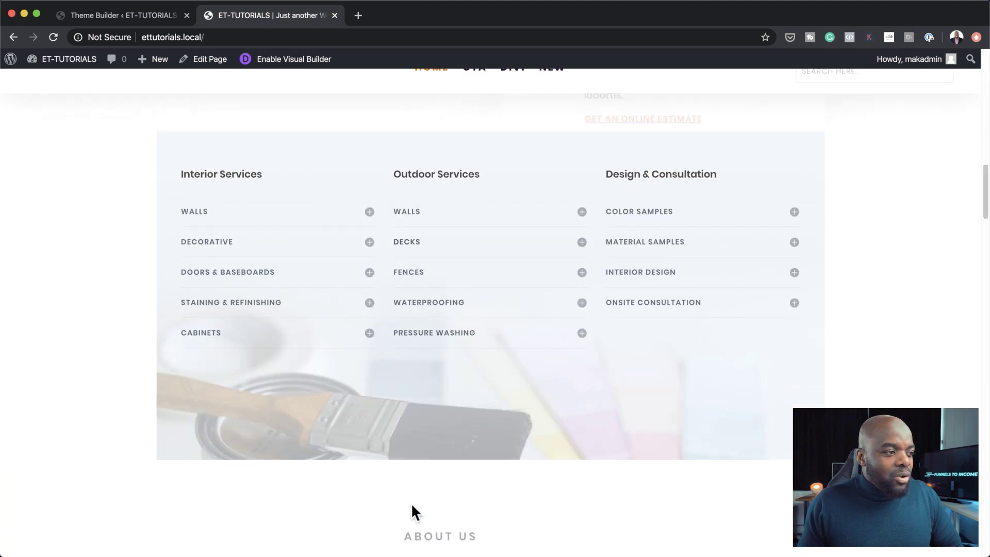
pyautogui.scroll(-10, 411, 503)
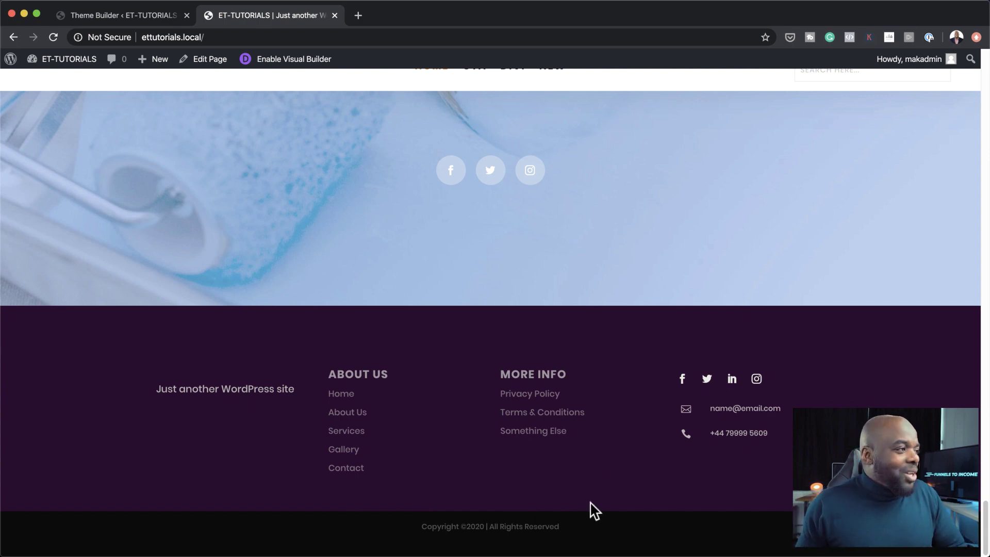
pyautogui.scroll(15, 552, 371)
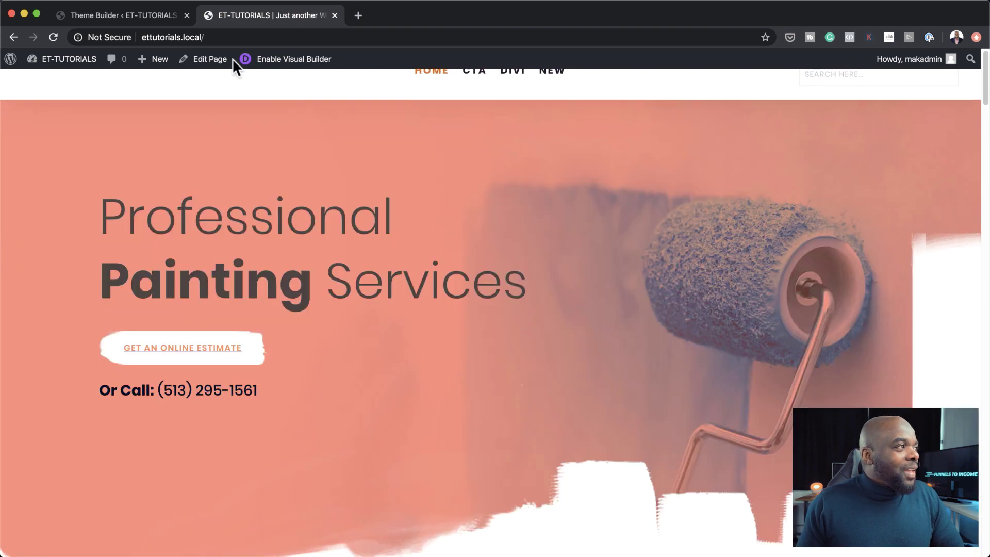
# Step: In Divi Theme Options, set the Logo to logo_05.png from the Media Library and save
pyautogui.click(123, 15)
pyautogui.scroll(-1, 57, 464)
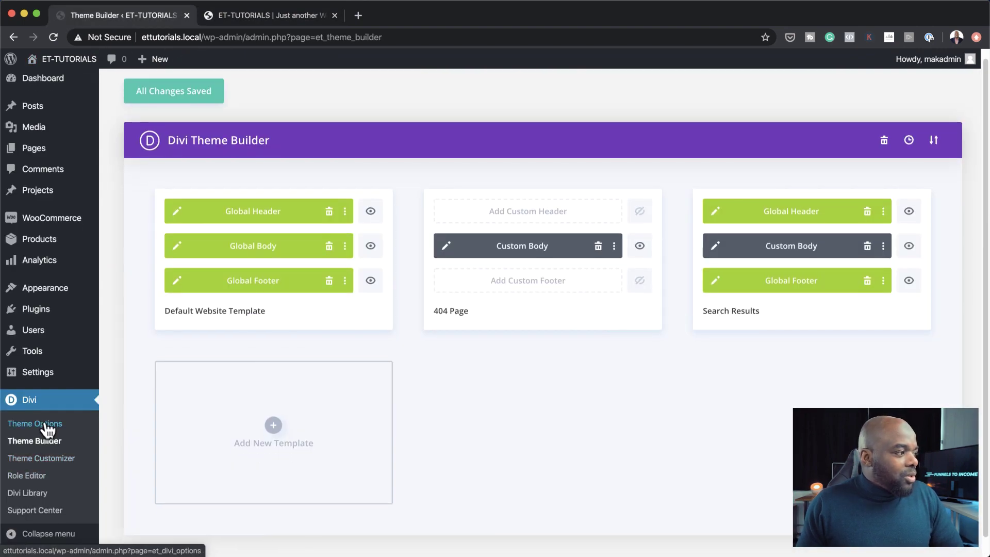
pyautogui.click(46, 427)
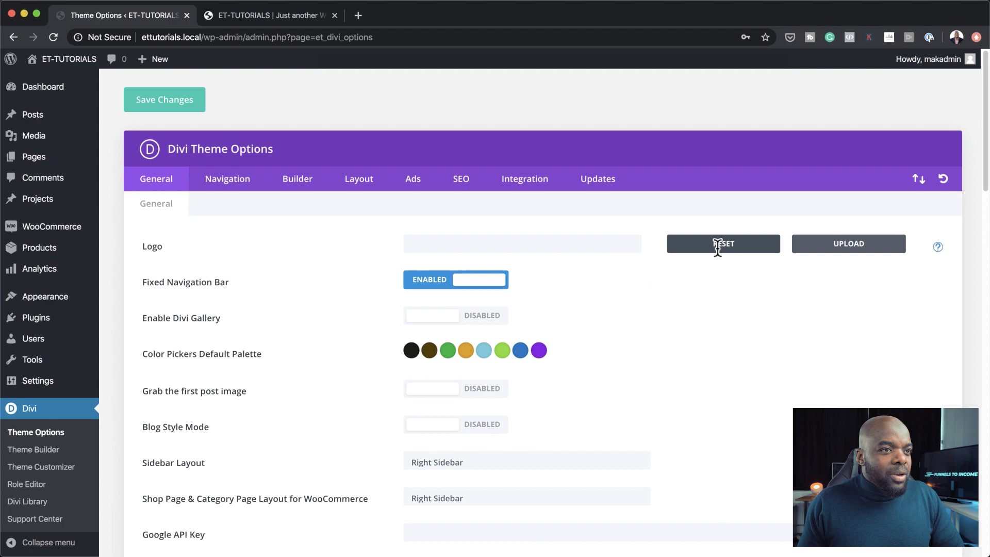
pyautogui.click(849, 248)
pyautogui.scroll(-7, 539, 310)
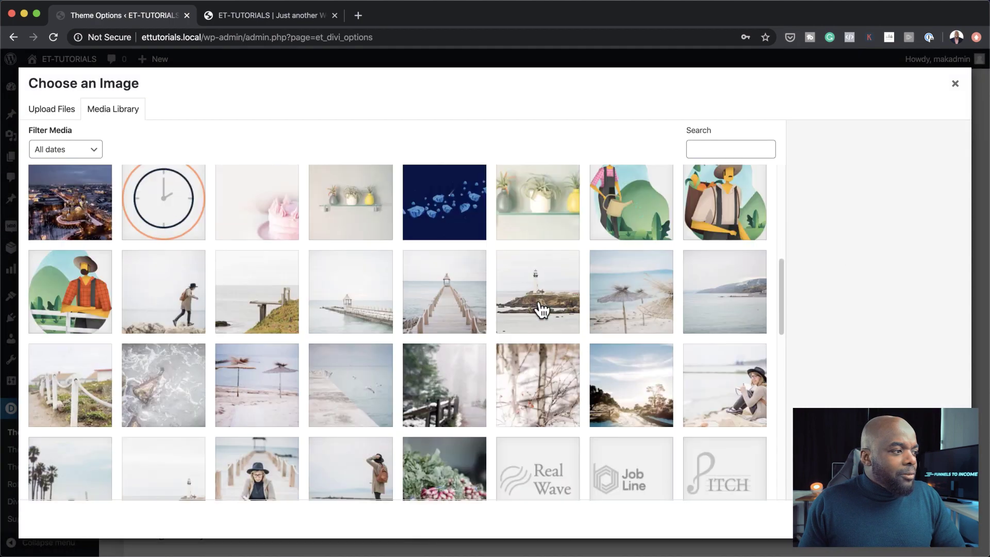
pyautogui.scroll(-5, 540, 310)
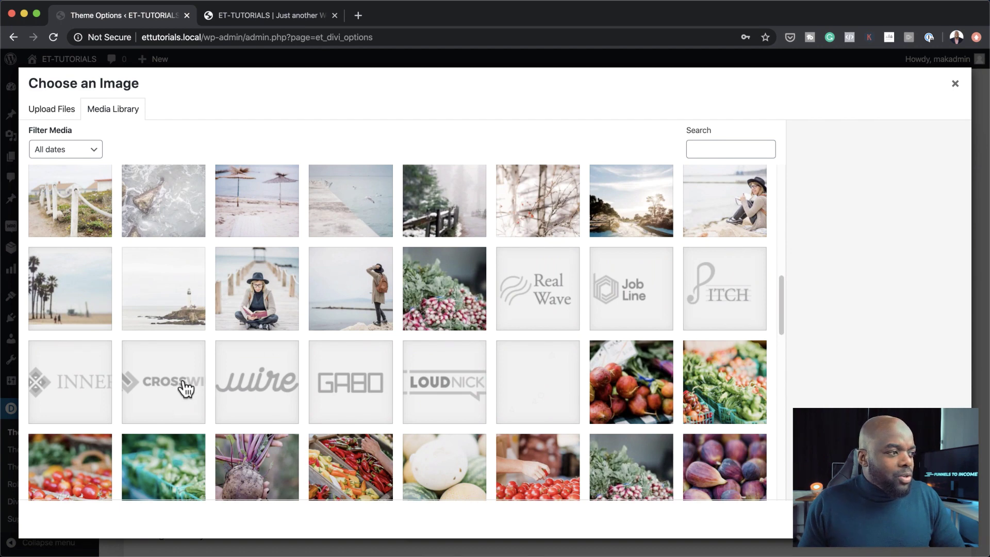
pyautogui.click(187, 388)
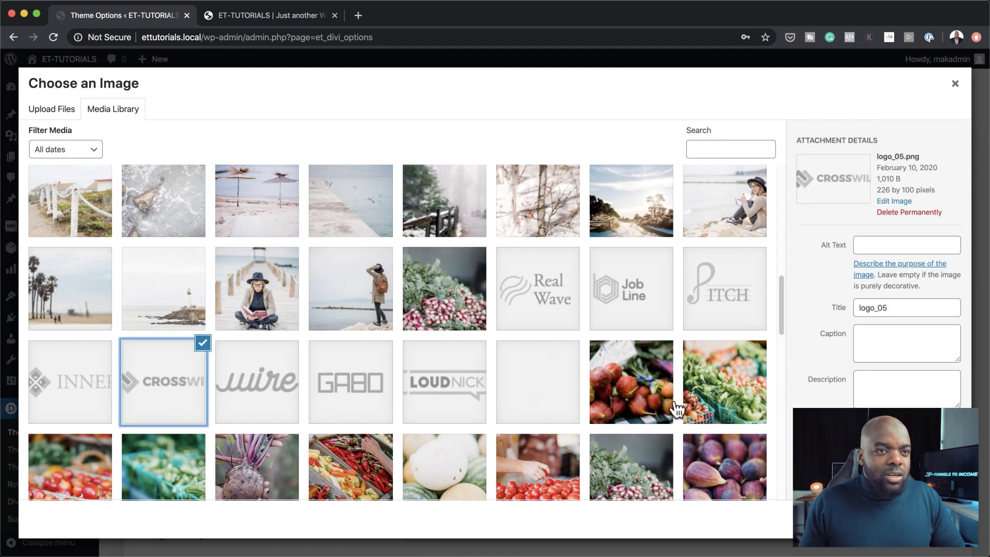
pyautogui.click(931, 522)
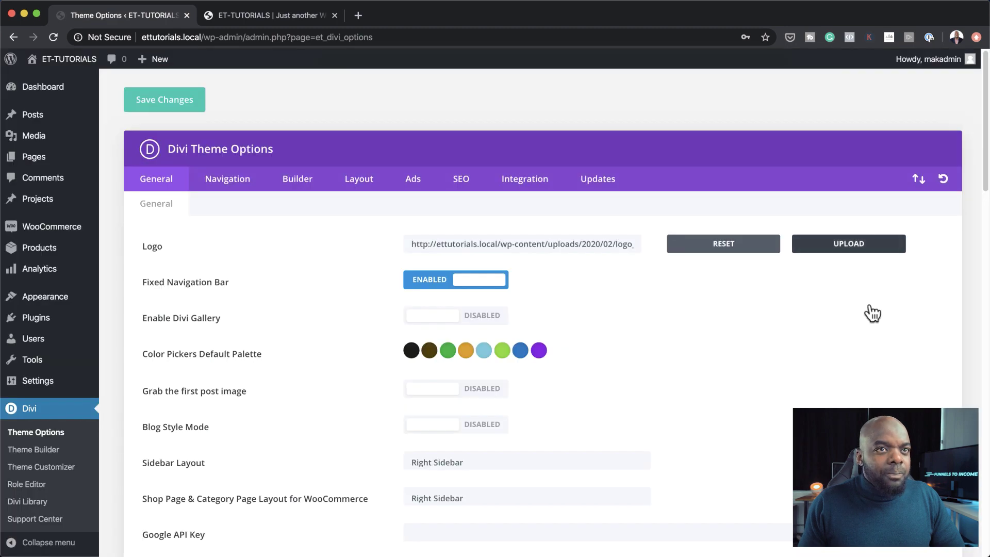
pyautogui.scroll(-15, 873, 314)
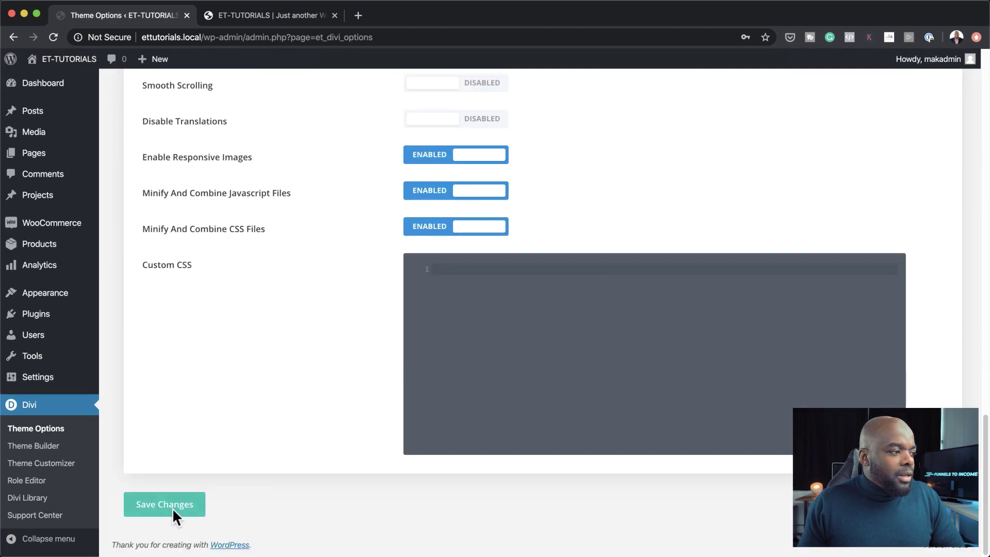
pyautogui.click(175, 505)
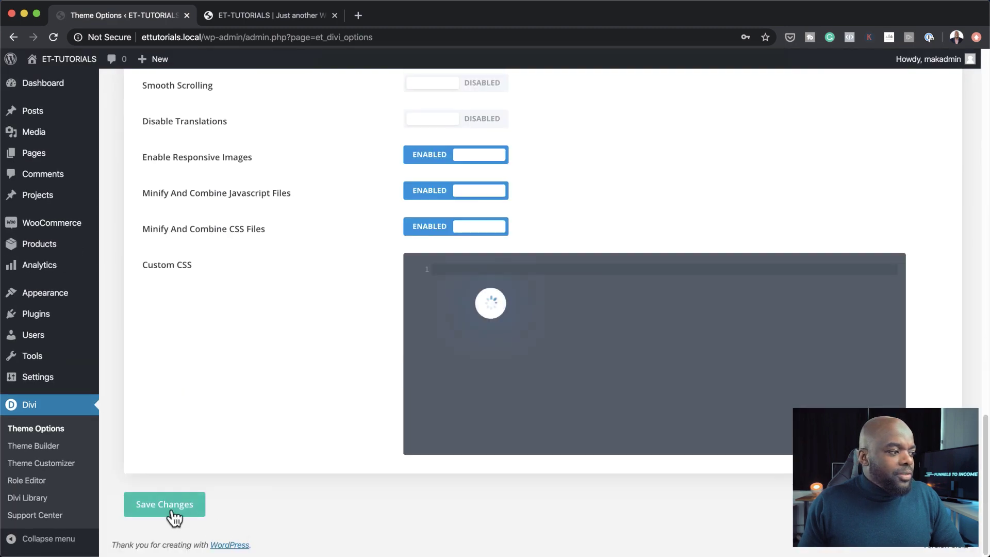
pyautogui.click(258, 14)
pyautogui.click(53, 37)
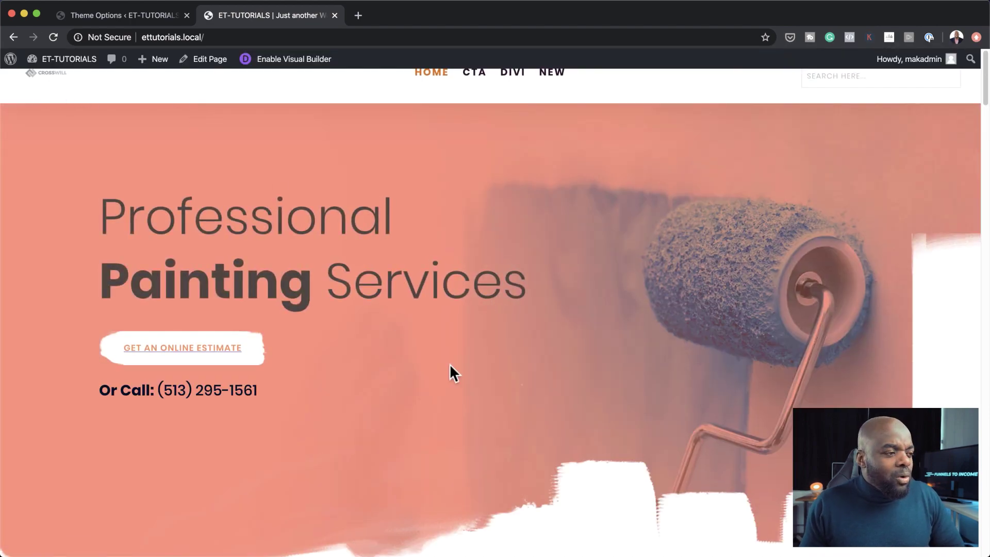
pyautogui.scroll(-20, 450, 365)
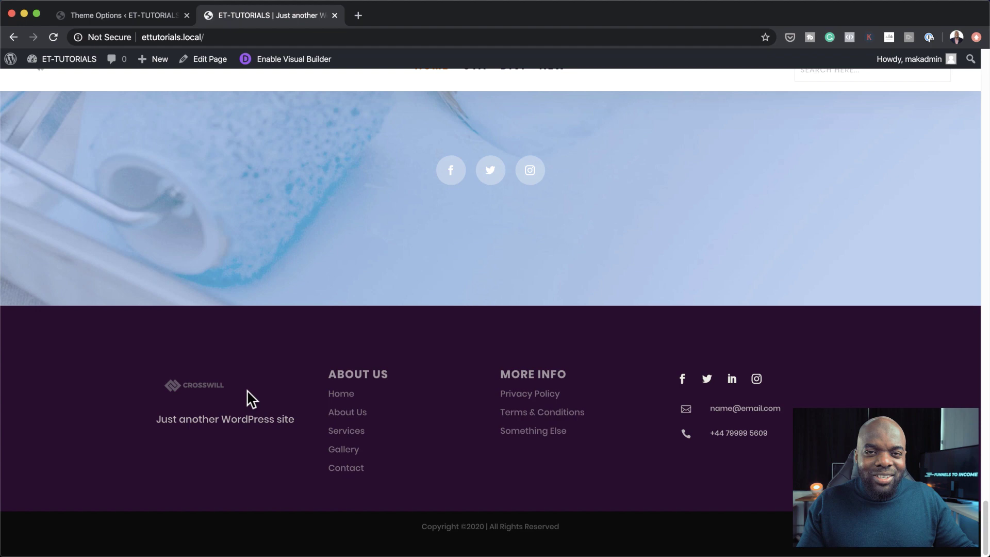
# Step: Open the Global Header template for editing in the Theme Builder
pyautogui.click(147, 17)
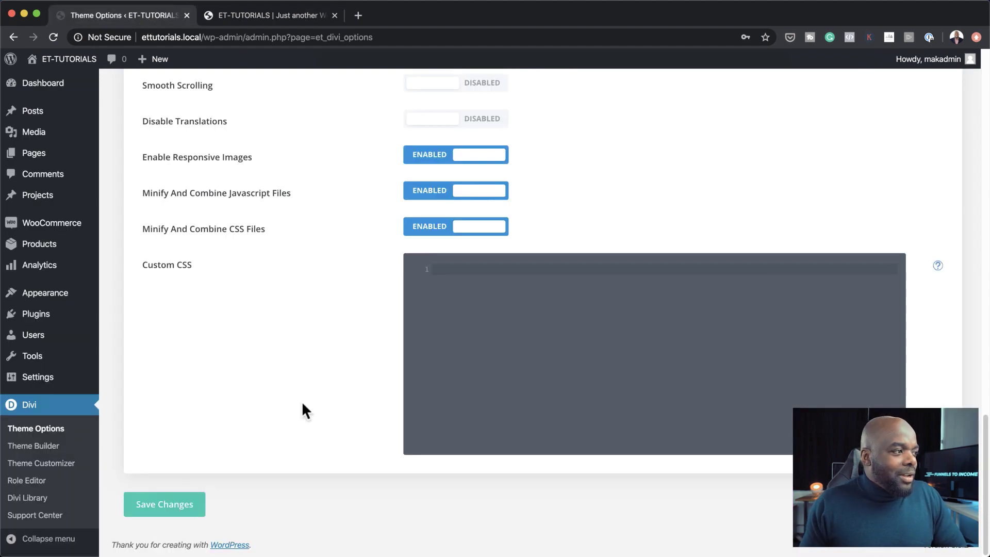
pyautogui.scroll(8, 302, 401)
pyautogui.click(54, 453)
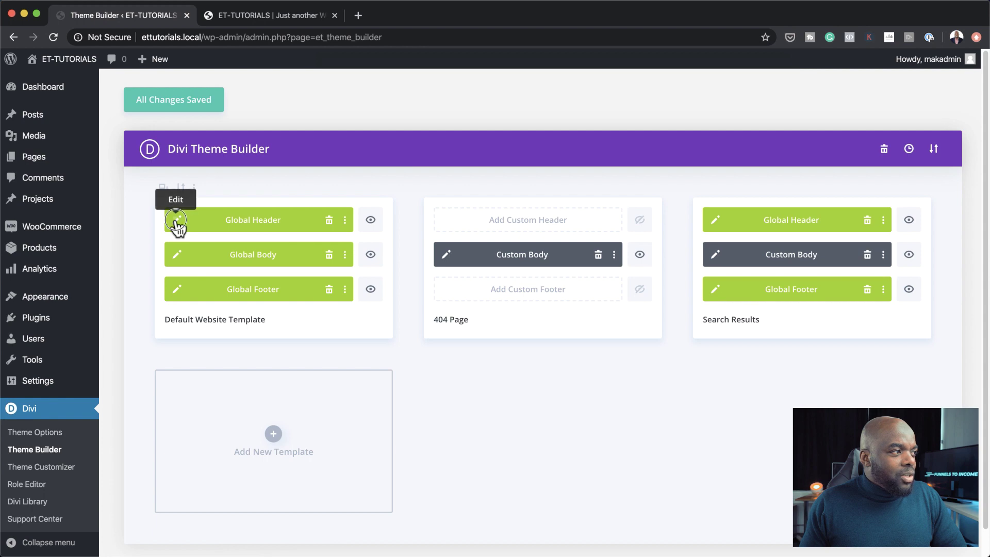
pyautogui.click(178, 222)
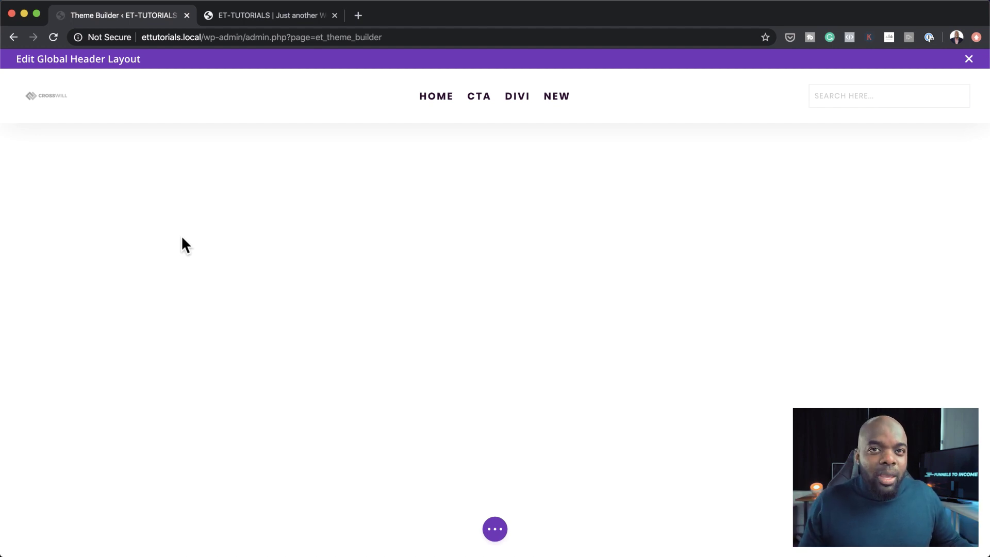
# Step: Set the header logo image width to 56% under Design > Sizing and save
pyautogui.moveTo(49, 97)
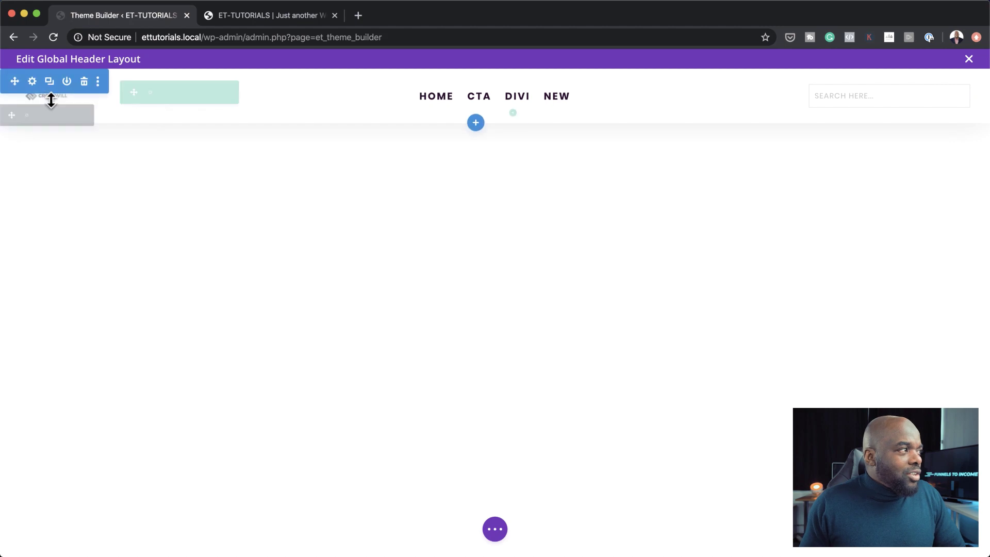
pyautogui.click(24, 116)
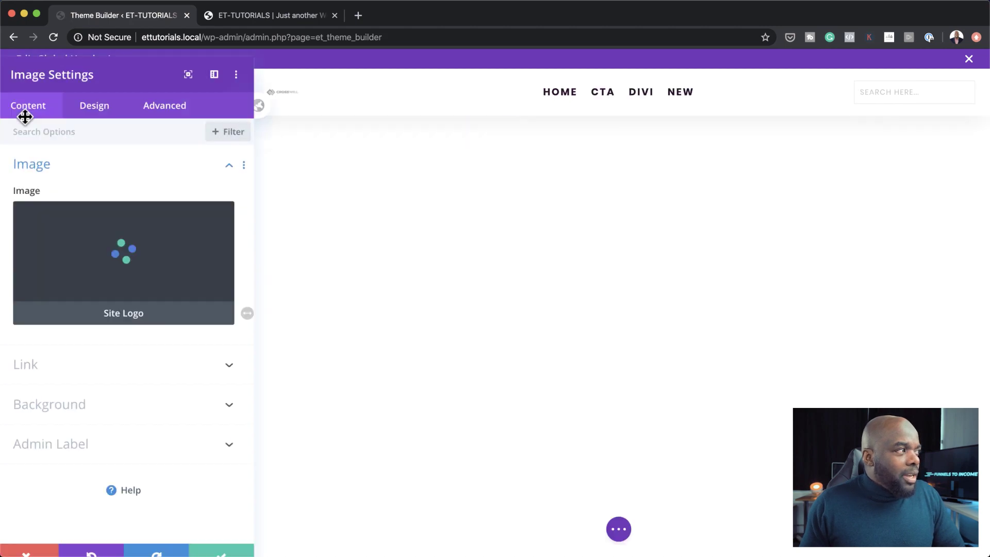
pyautogui.click(95, 124)
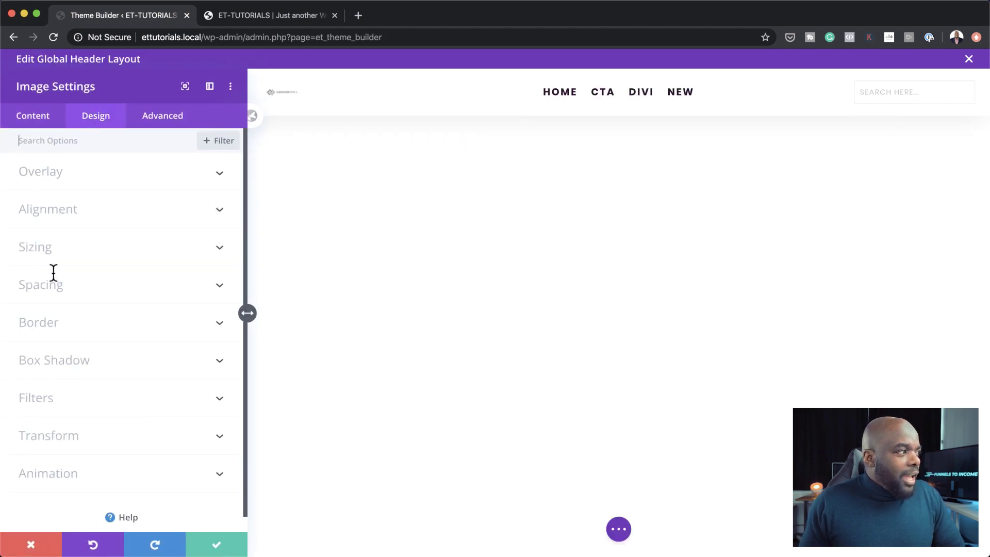
pyautogui.click(33, 258)
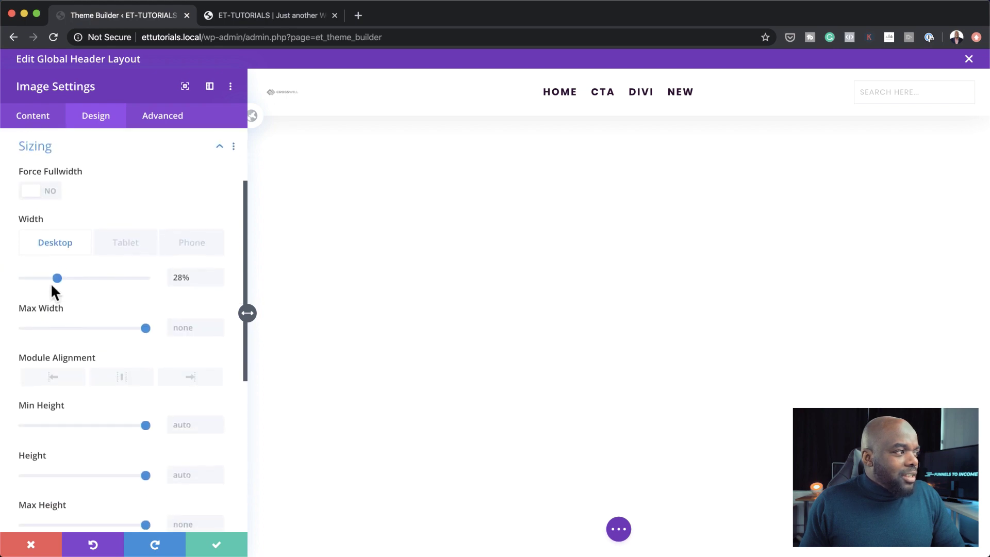
pyautogui.moveTo(57, 279); pyautogui.dragTo(93, 291)
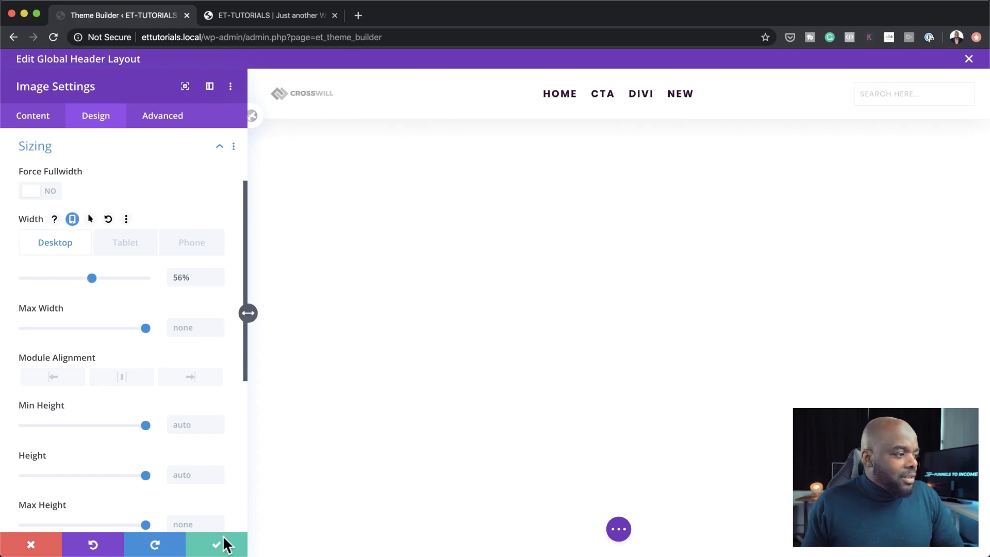
pyautogui.click(216, 549)
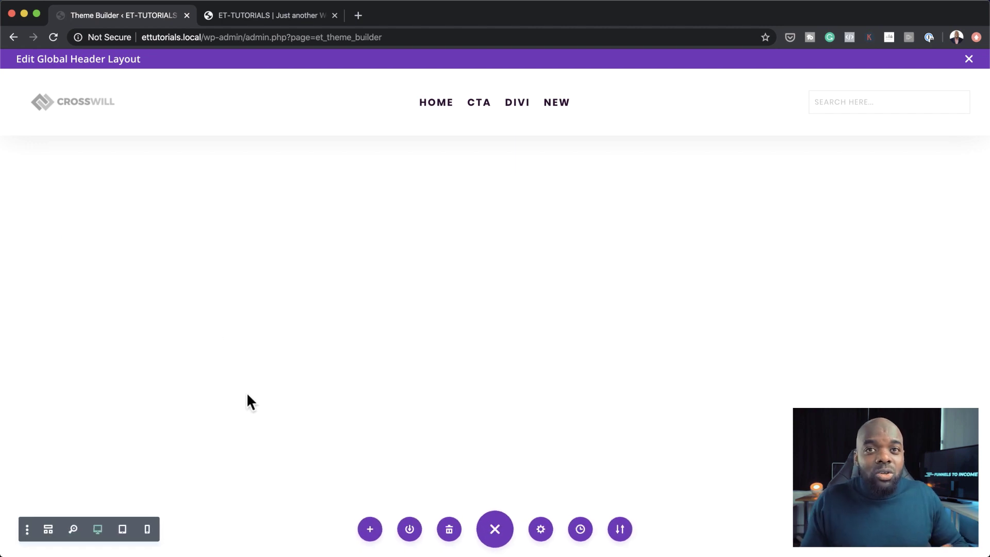
# Step: Reload the live site tab to display the enlarged Crosswill logo
pyautogui.click(279, 16)
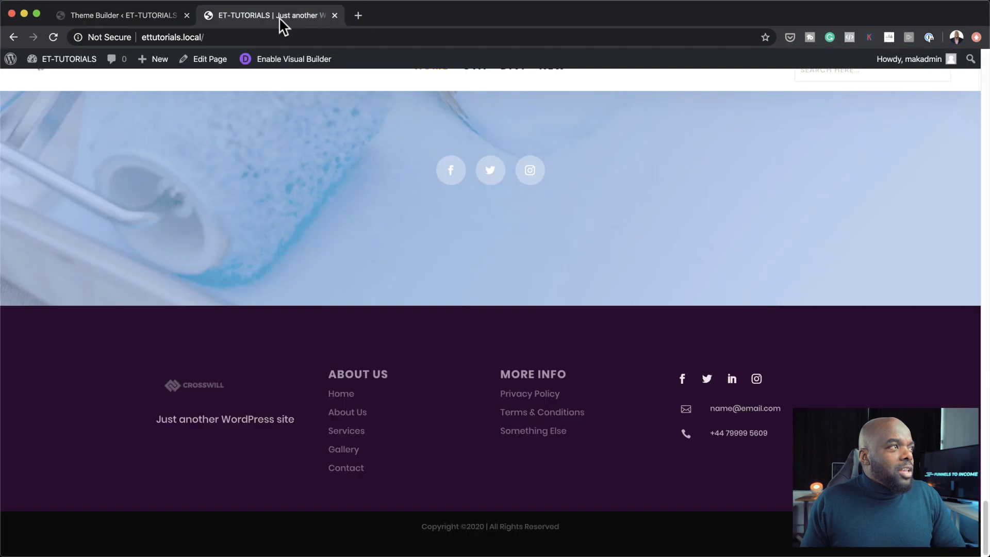
pyautogui.click(54, 38)
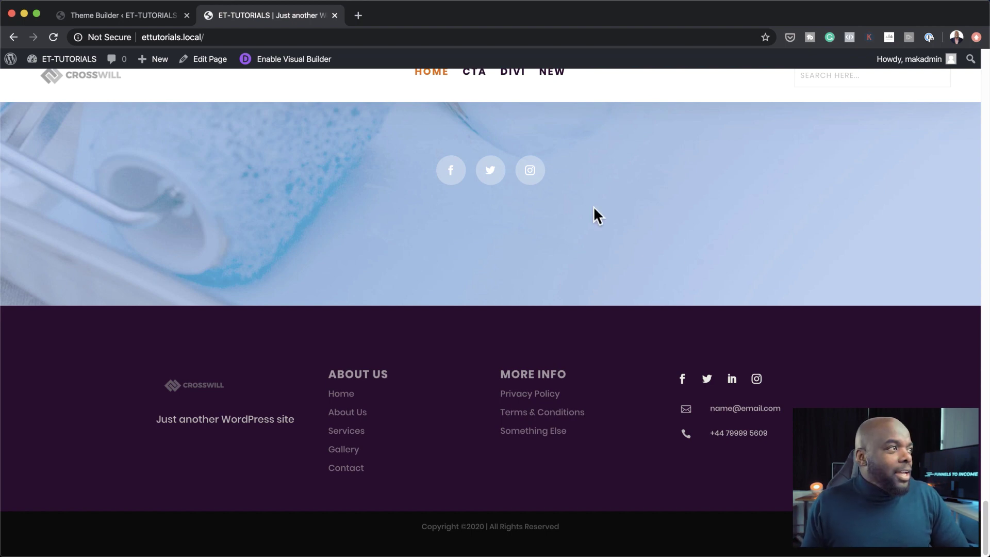
pyautogui.click(237, 37)
# Step: Load ettutorials.local/hfhf to view the custom ERROR 404 page, then use GO TO HOMEPAGE
pyautogui.click(236, 37)
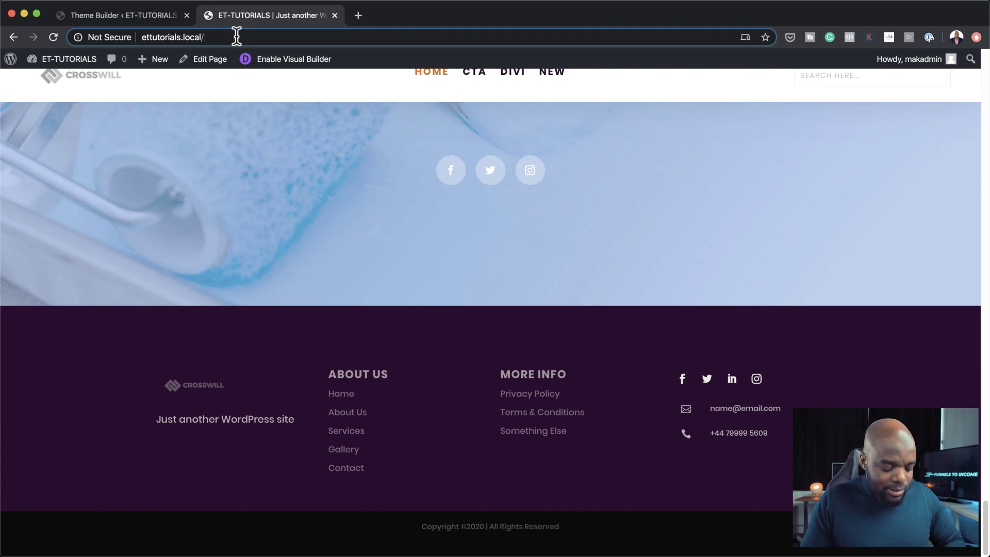
pyautogui.write('hfhf')
pyautogui.press('Return')
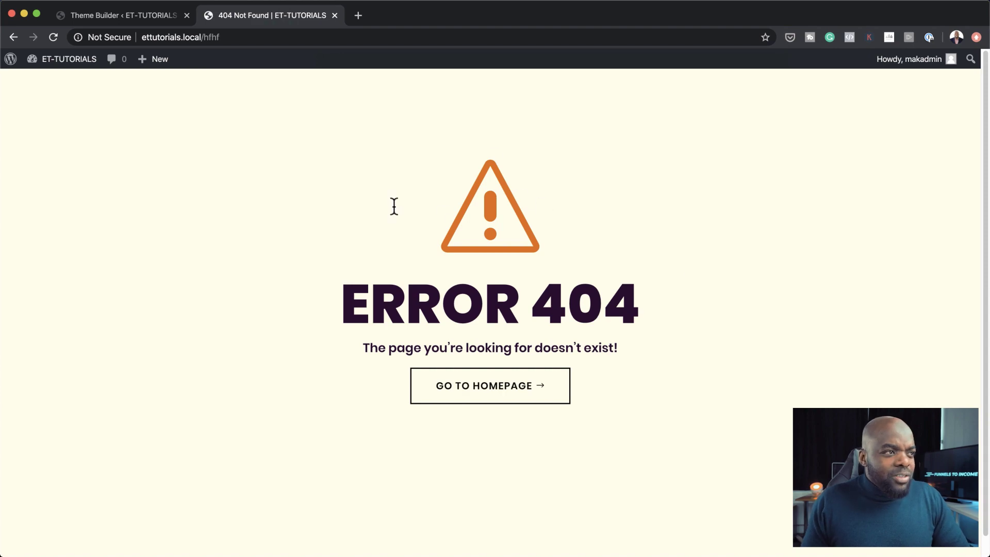
pyautogui.click(489, 394)
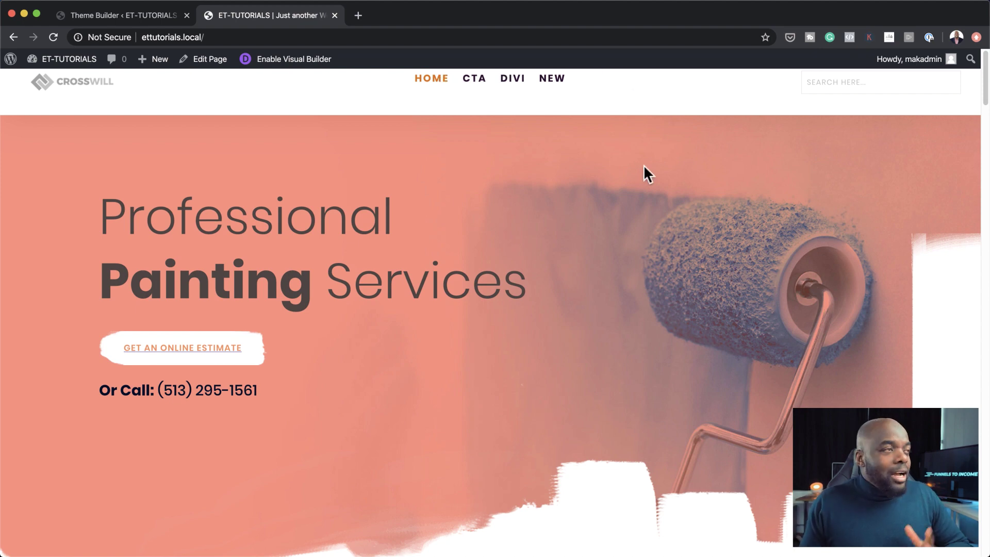
# Step: Copy the site address and load it in a new incognito window
pyautogui.click(354, 36)
pyautogui.press('super+c')
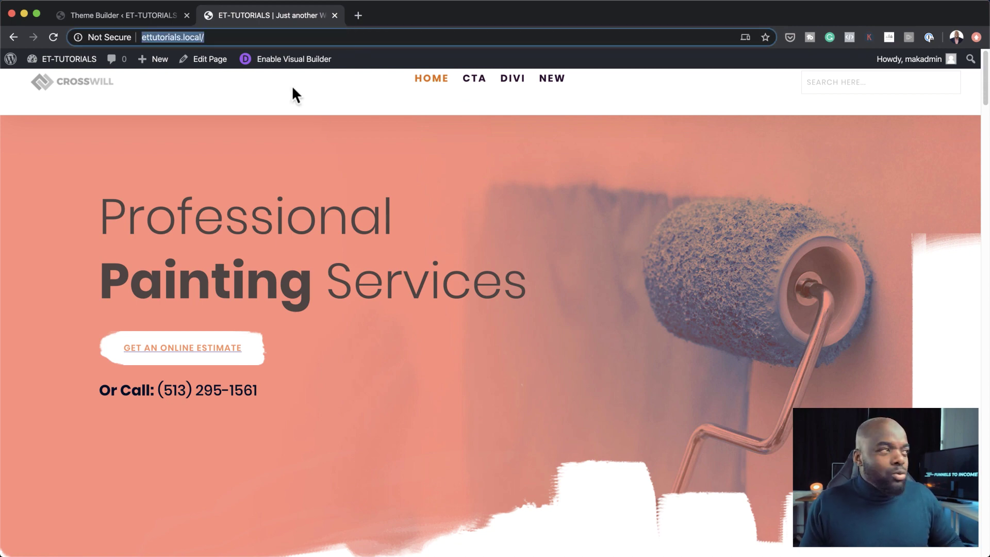
pyautogui.click(88, 6)
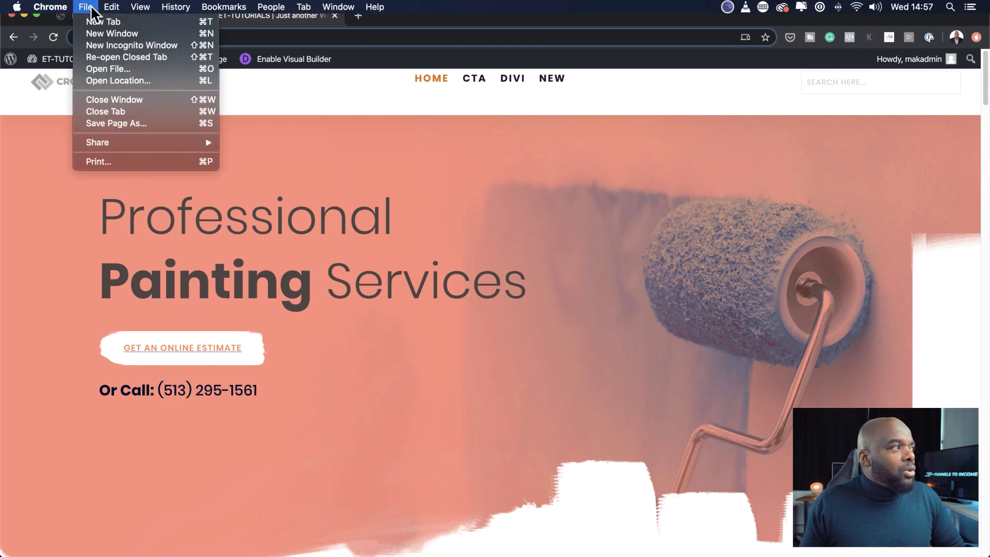
pyautogui.click(124, 46)
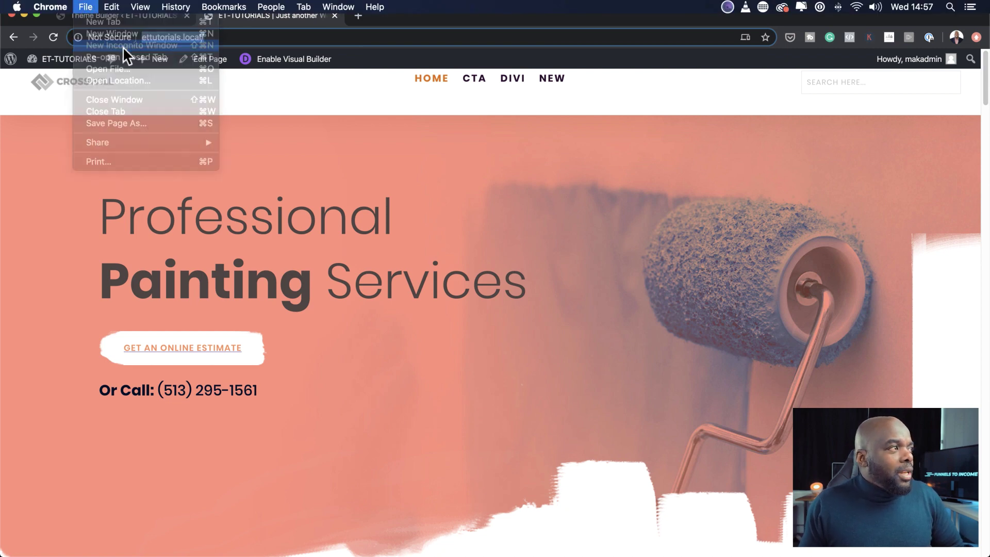
pyautogui.press('super+v')
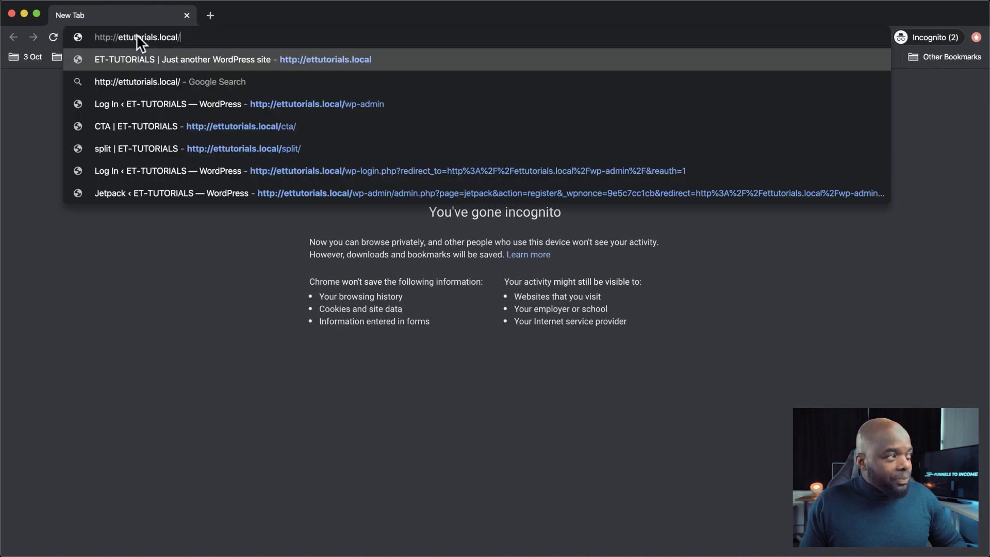
pyautogui.press('Return')
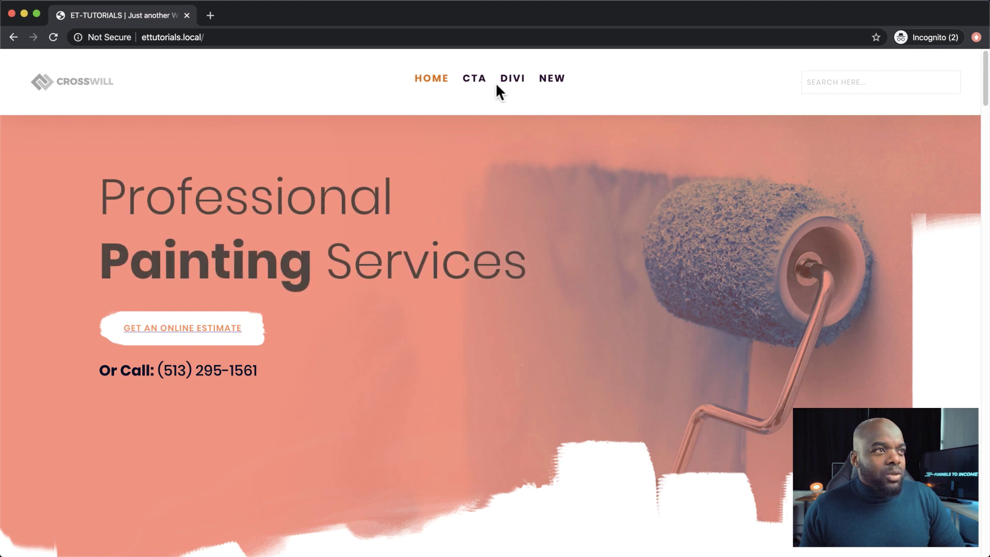
# Step: Search the site's header search field for 'cakes'
pyautogui.click(844, 81)
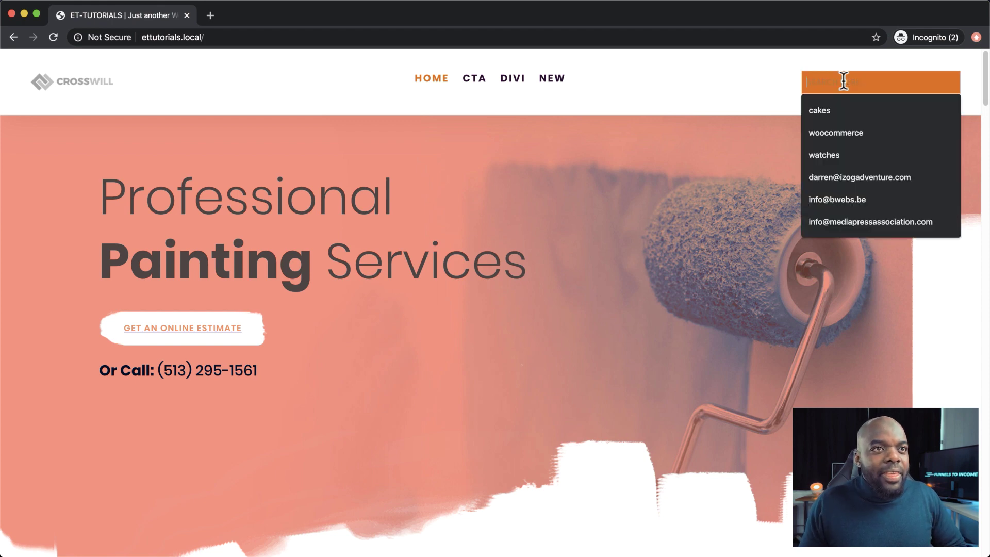
pyautogui.click(857, 109)
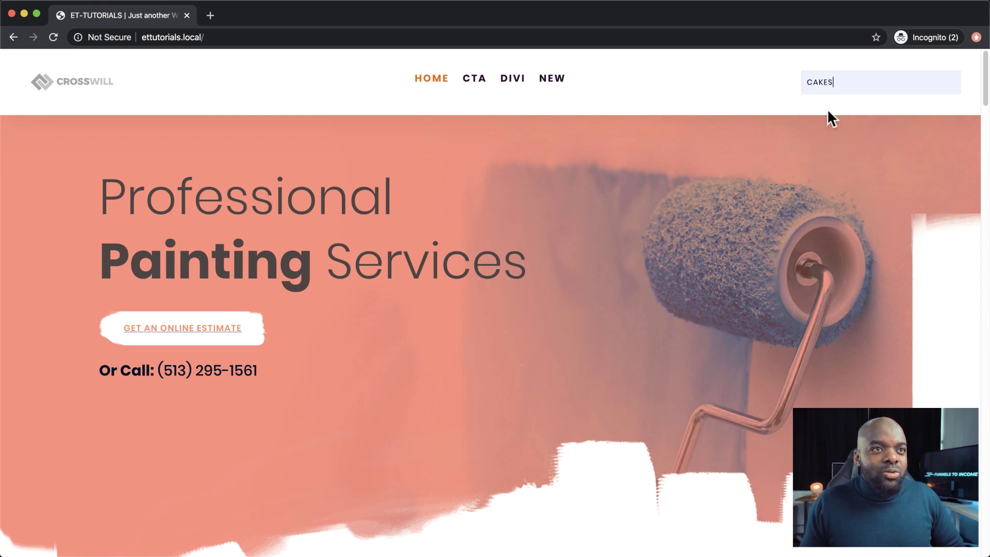
pyautogui.press('Return')
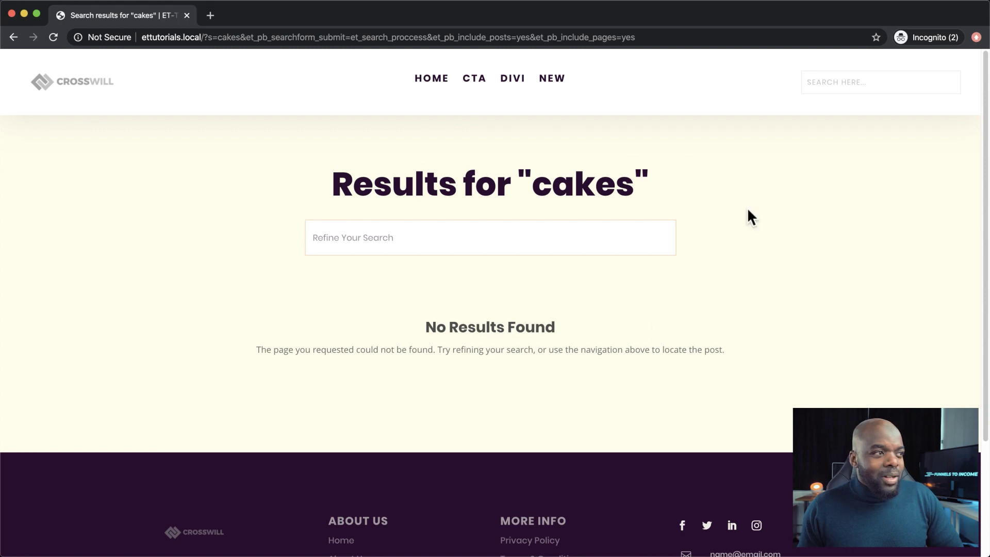
pyautogui.scroll(-1, 808, 310)
pyautogui.scroll(-3, 806, 302)
pyautogui.scroll(3, 808, 308)
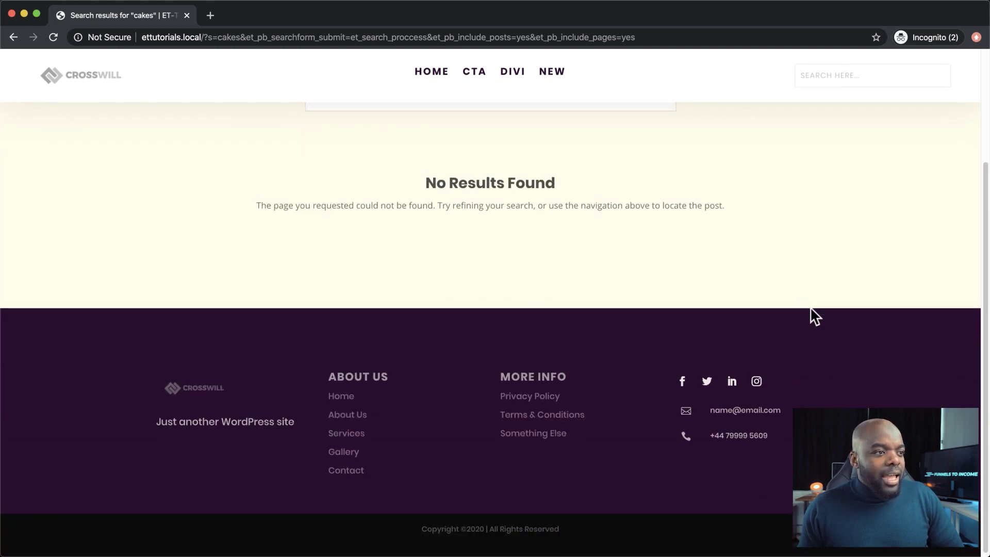